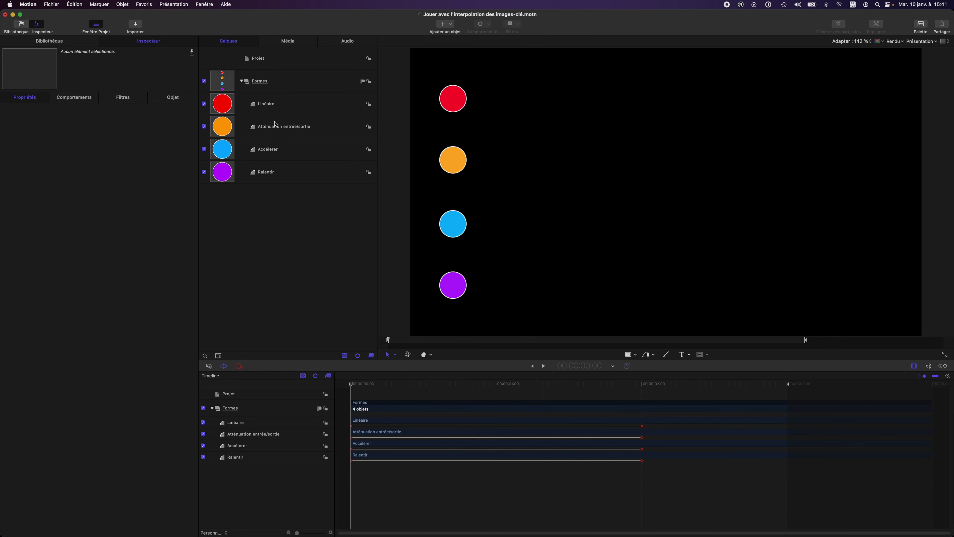
# Check the starting X position keyframes of all four circles and move the playhead to the Ralentir circle's next keyframe
pyautogui.click(269, 106)
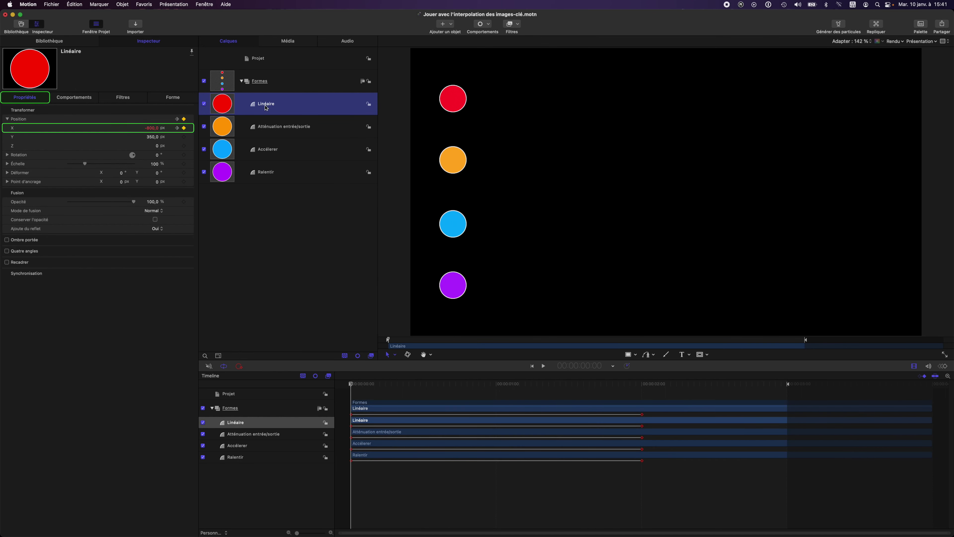
pyautogui.click(273, 129)
pyautogui.click(272, 150)
pyautogui.click(265, 171)
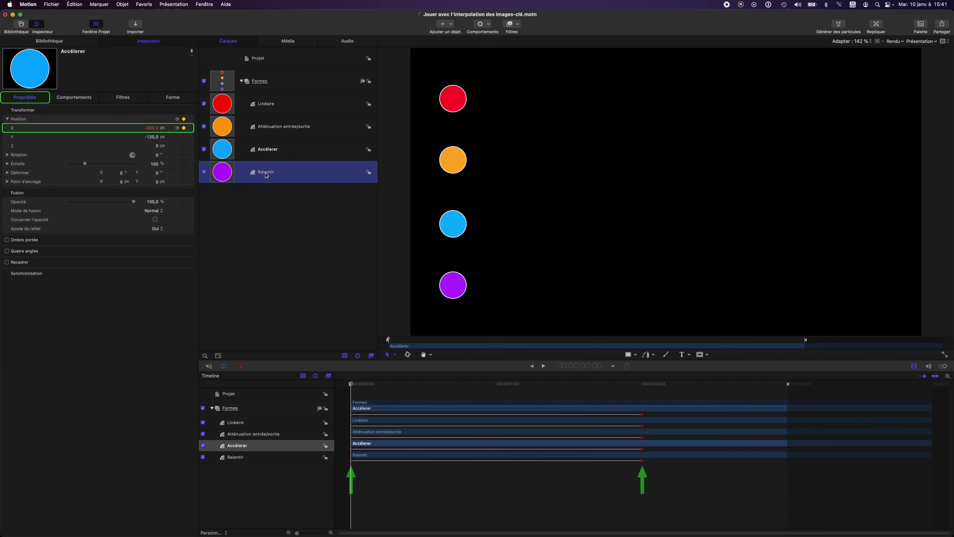
pyautogui.click(177, 129)
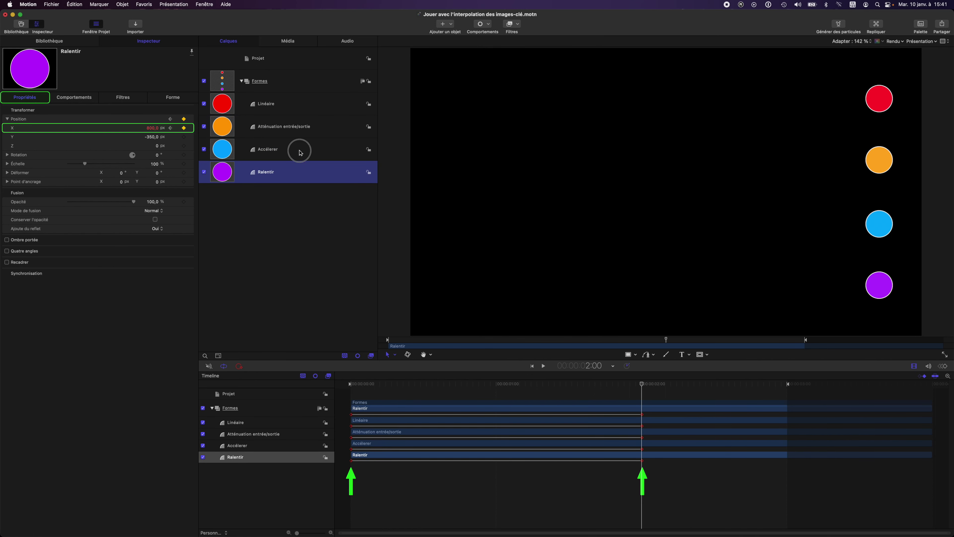
# Check the ending X position keyframes of the other three circles and play the animation
pyautogui.click(300, 152)
pyautogui.click(305, 128)
pyautogui.click(306, 107)
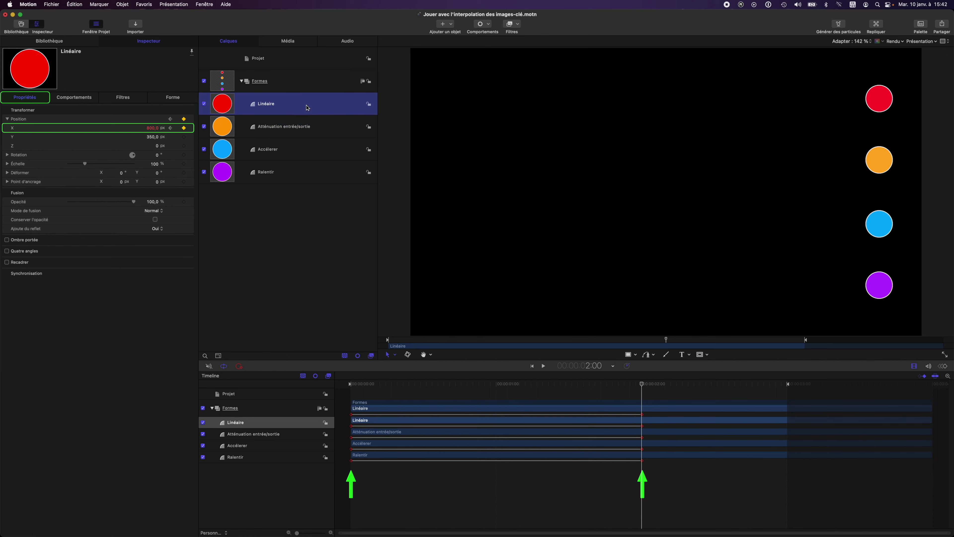
pyautogui.press('space')
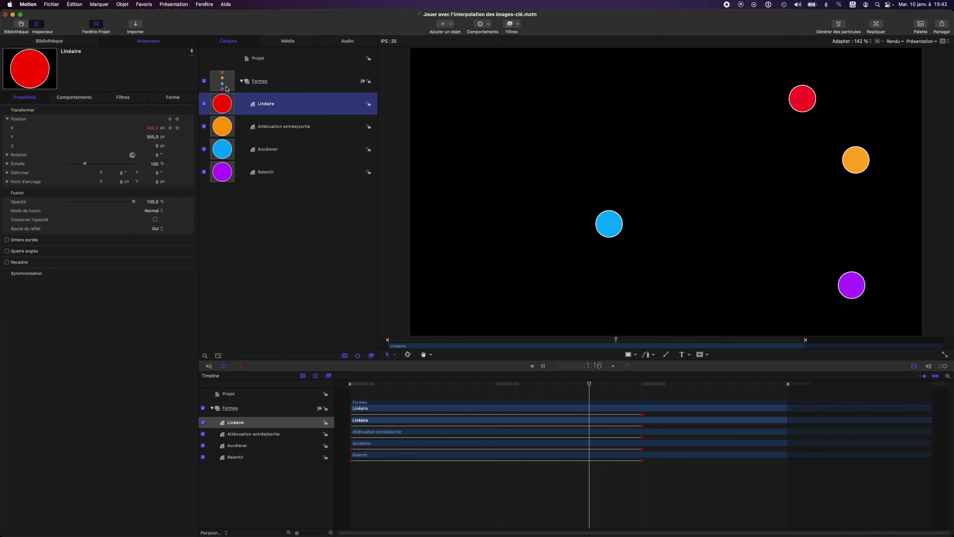
pyautogui.click(204, 4)
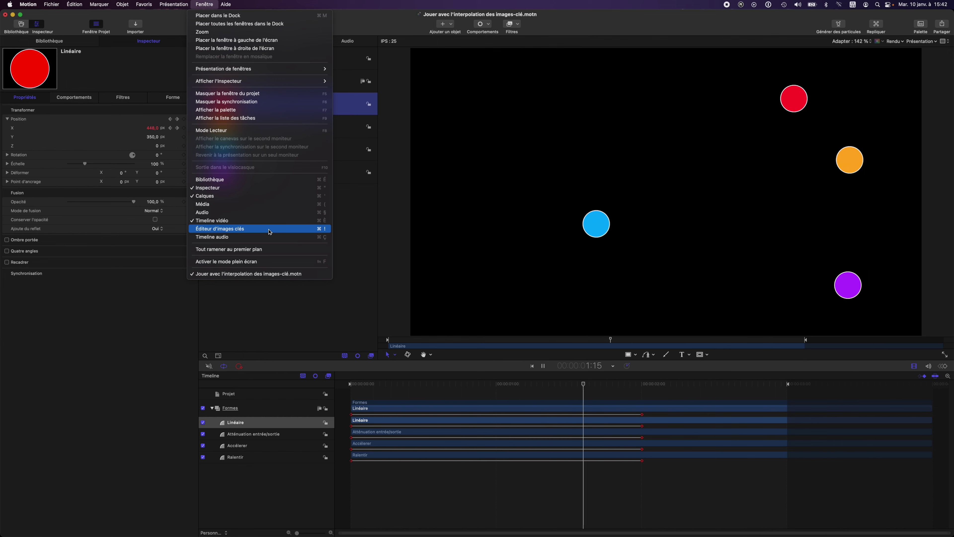
pyautogui.click(313, 313)
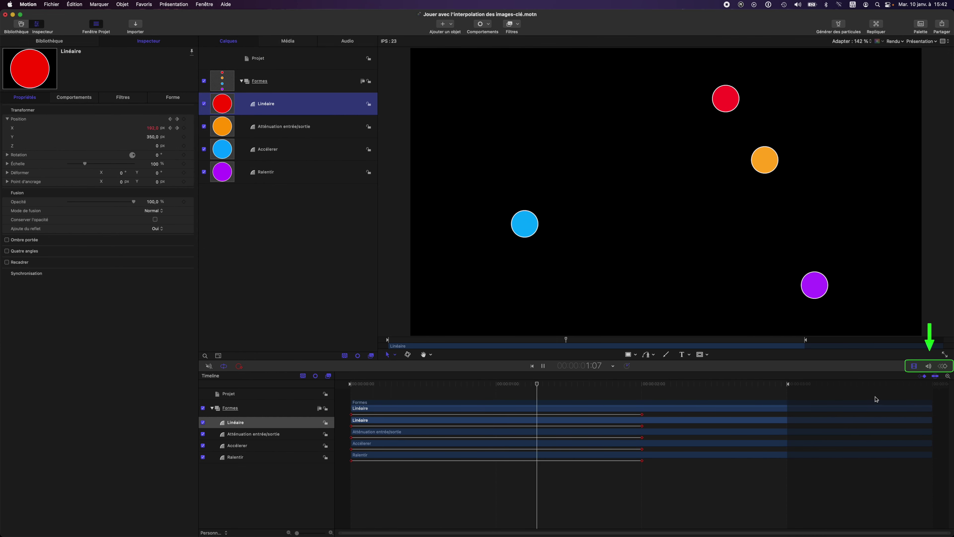
pyautogui.click(929, 367)
pyautogui.click(929, 366)
pyautogui.click(929, 366)
pyautogui.click(928, 367)
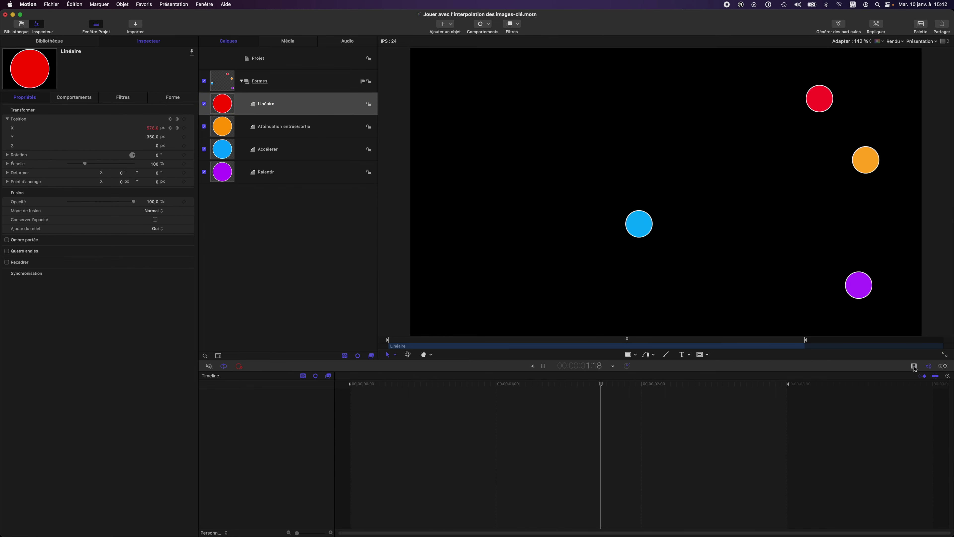
pyautogui.click(928, 367)
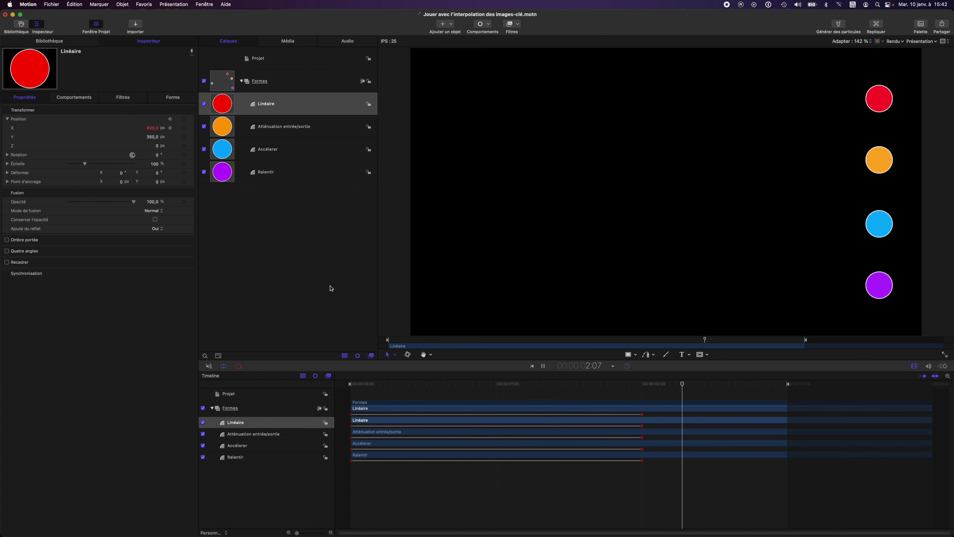
# Show the keyframe editor in place of the video timeline, and stop playback at the project's start
pyautogui.press('super+8')
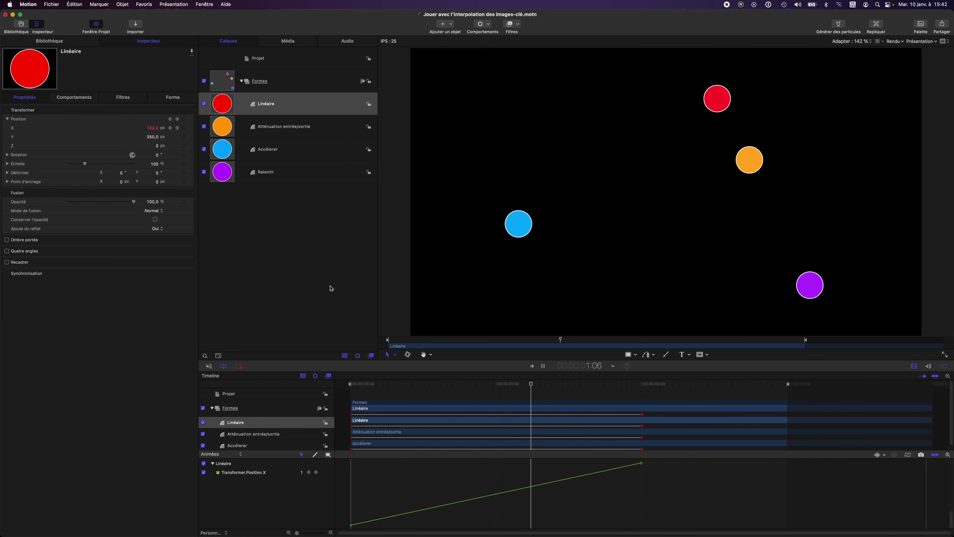
pyautogui.click(331, 288)
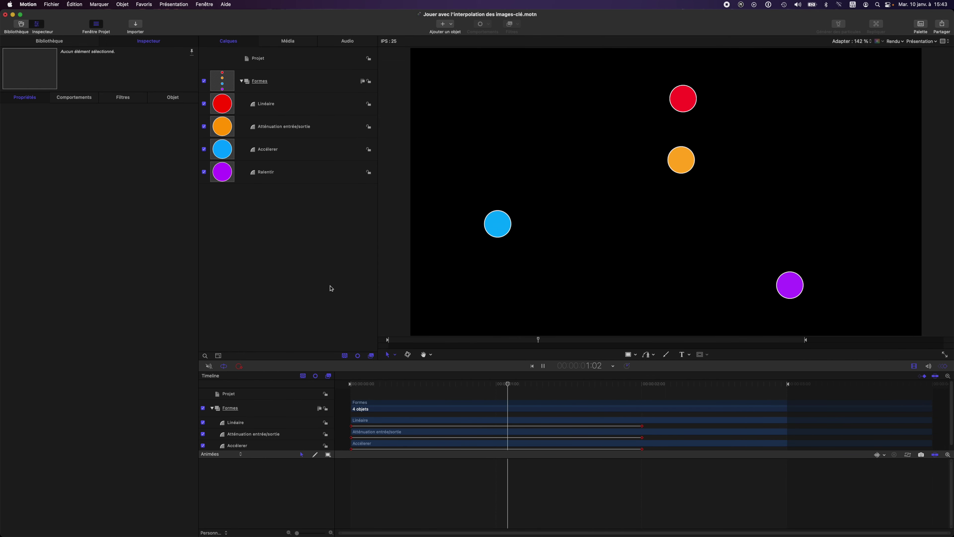
pyautogui.press('super+7')
pyautogui.press('space')
pyautogui.press('Home')
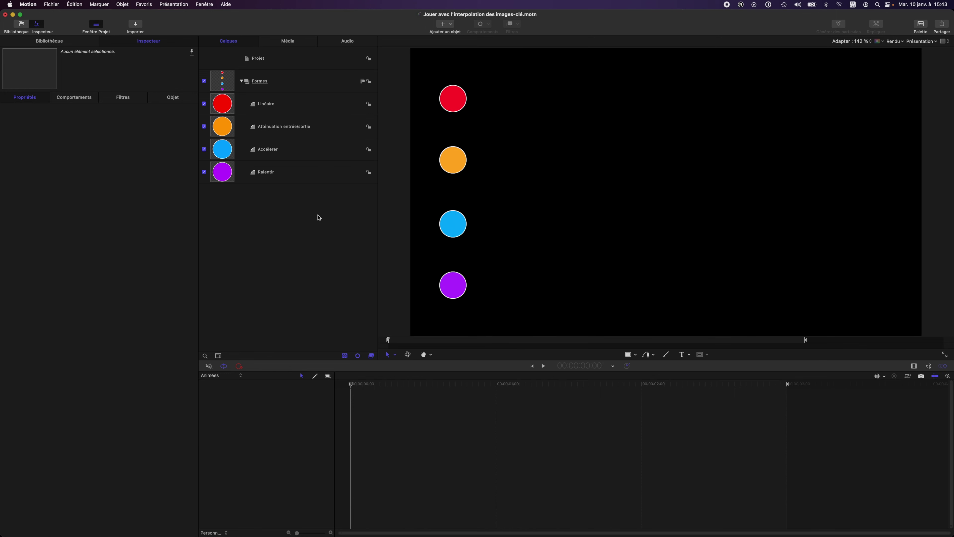
# Examine the Linéaire circle's Position.X curve, its curve display filters, and its first and last keyframes
pyautogui.click(302, 110)
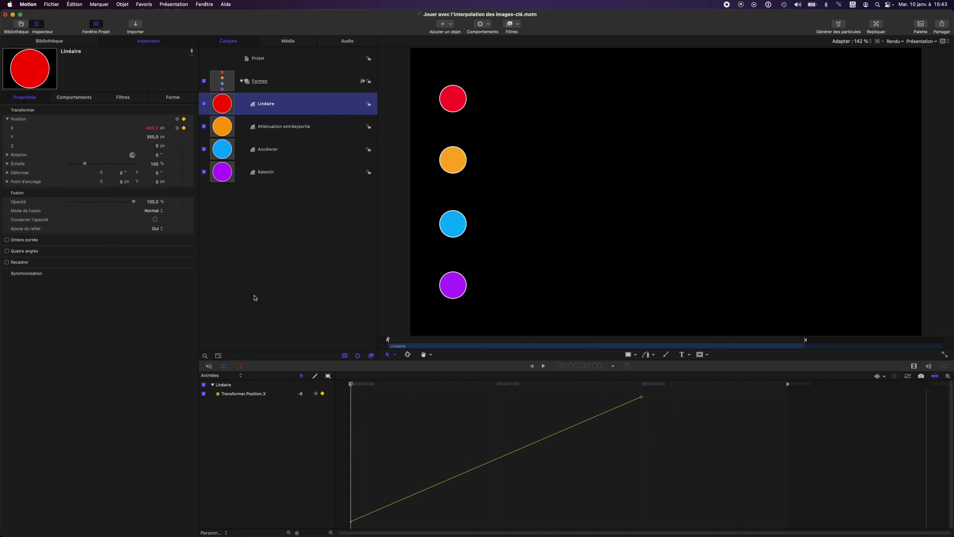
pyautogui.click(240, 376)
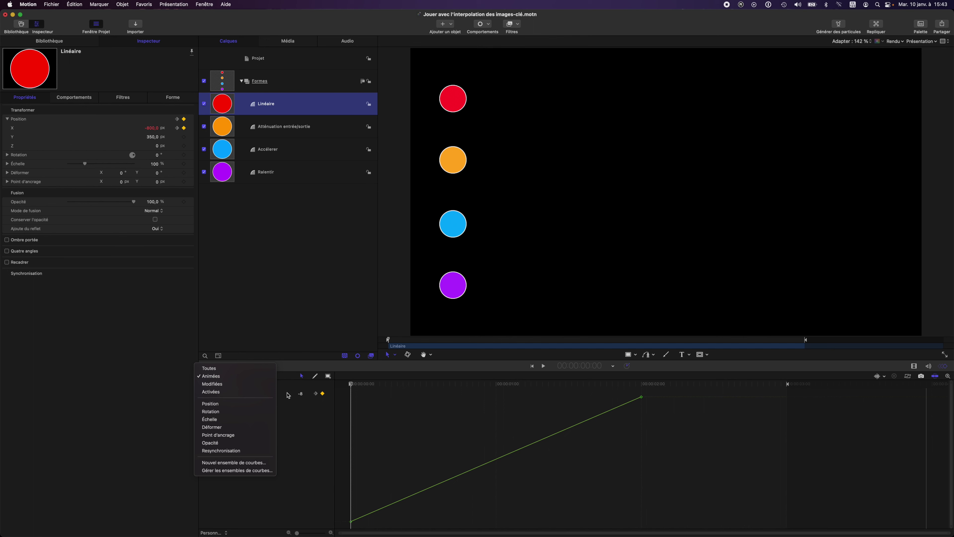
pyautogui.click(296, 429)
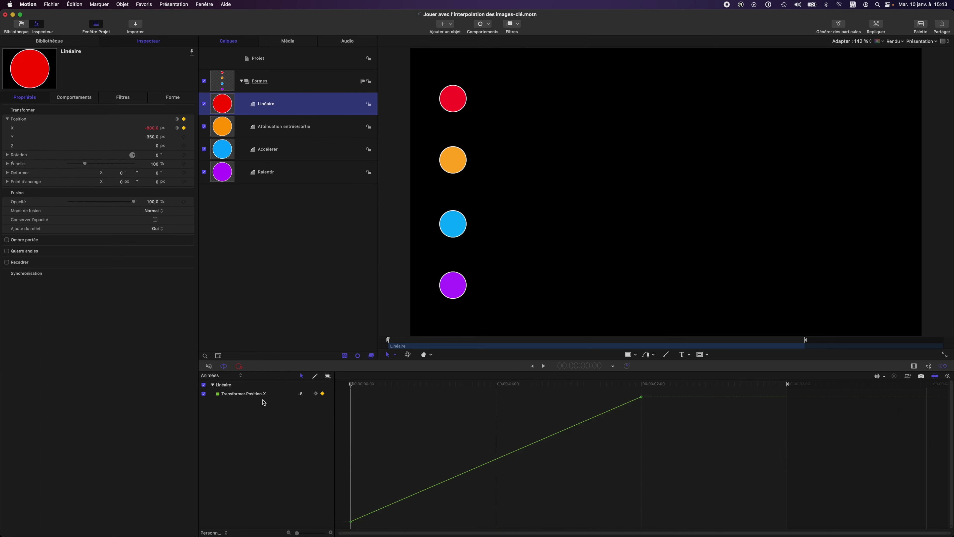
pyautogui.click(178, 131)
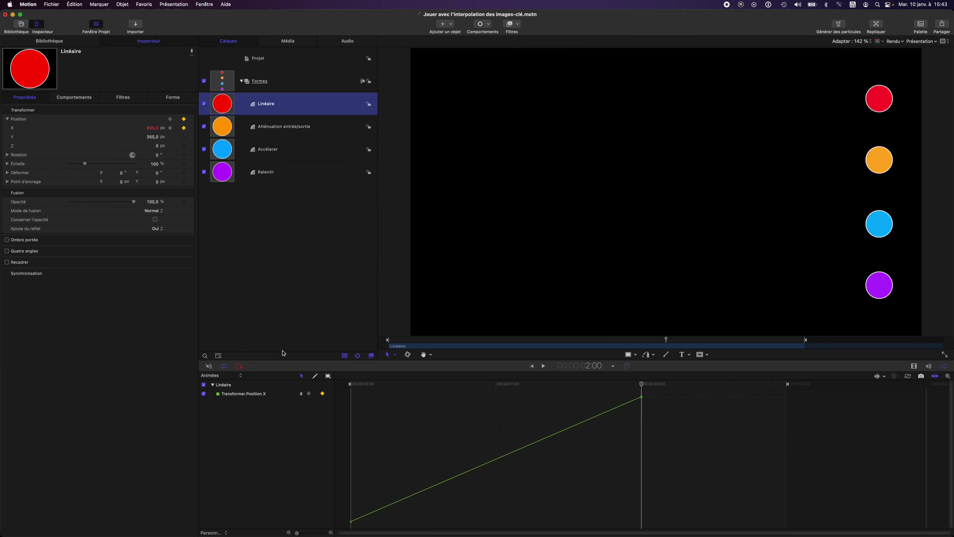
pyautogui.click(307, 394)
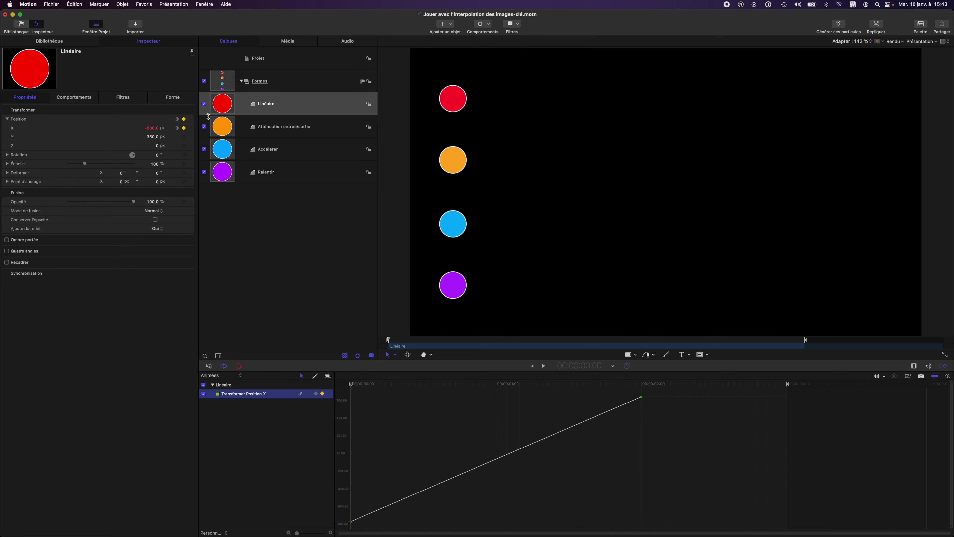
# Hide the orange, blue and purple circles and play the Linéaire circle's animation alone
pyautogui.click(204, 126)
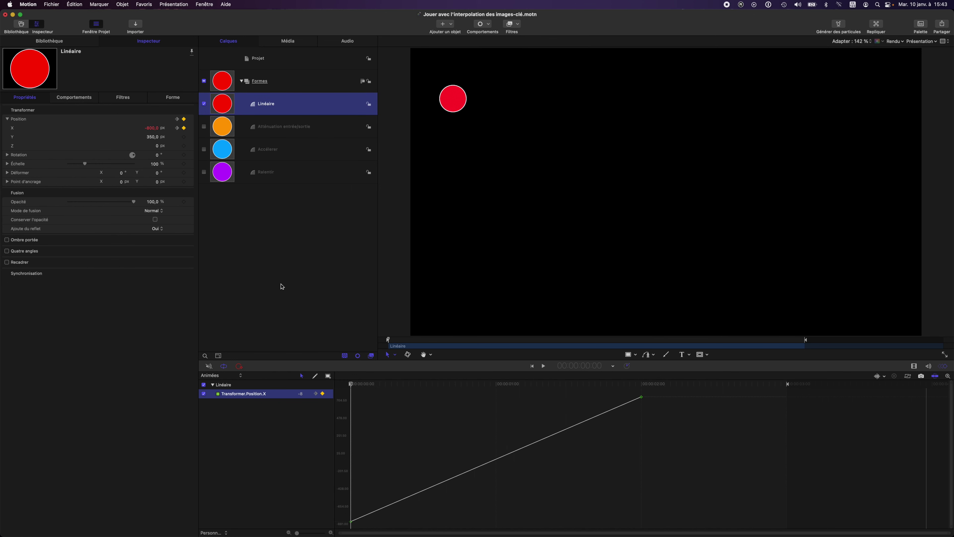
pyautogui.press('space')
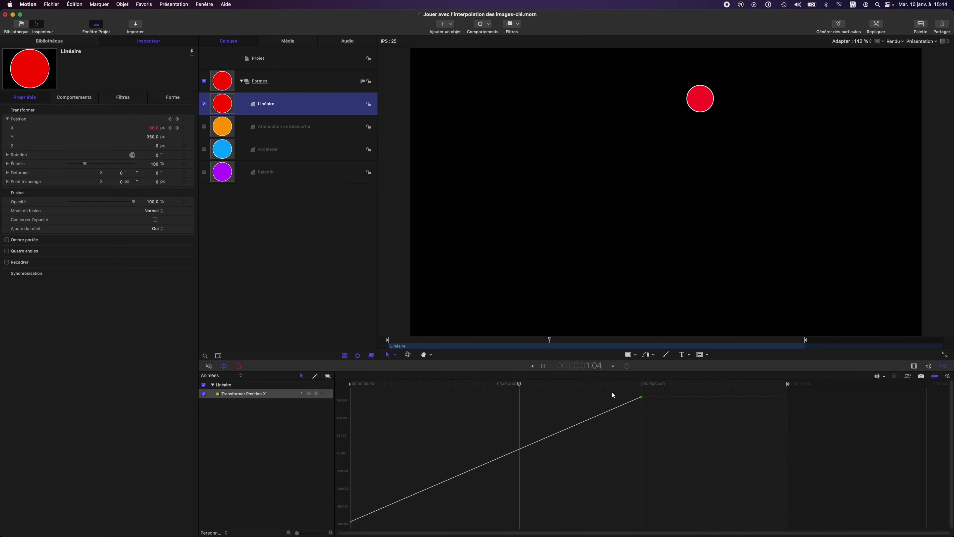
# Try Bézier interpolation on the Linéaire circle's last Position.X keyframe and reshape the curve with its handle
pyautogui.click(641, 396)
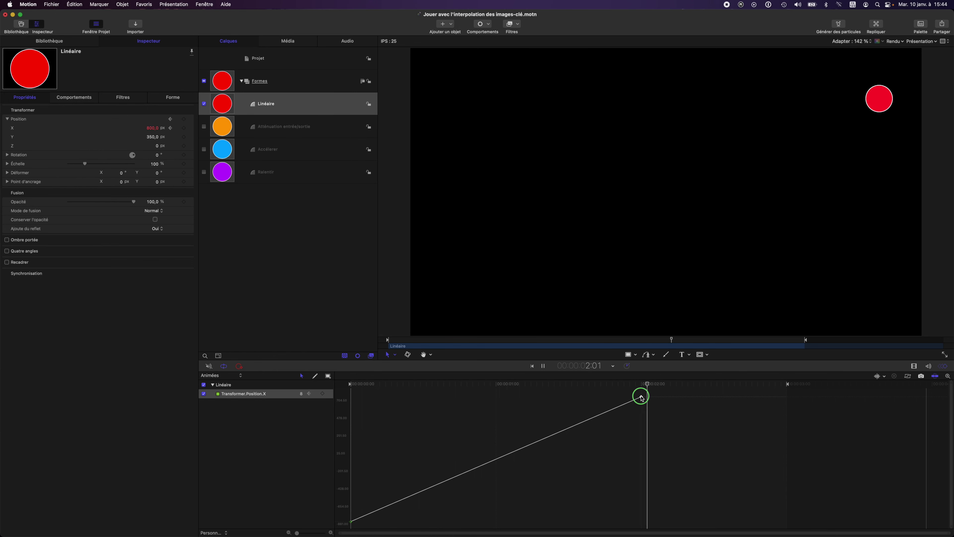
pyautogui.rightClick(642, 398)
pyautogui.moveTo(702, 480)
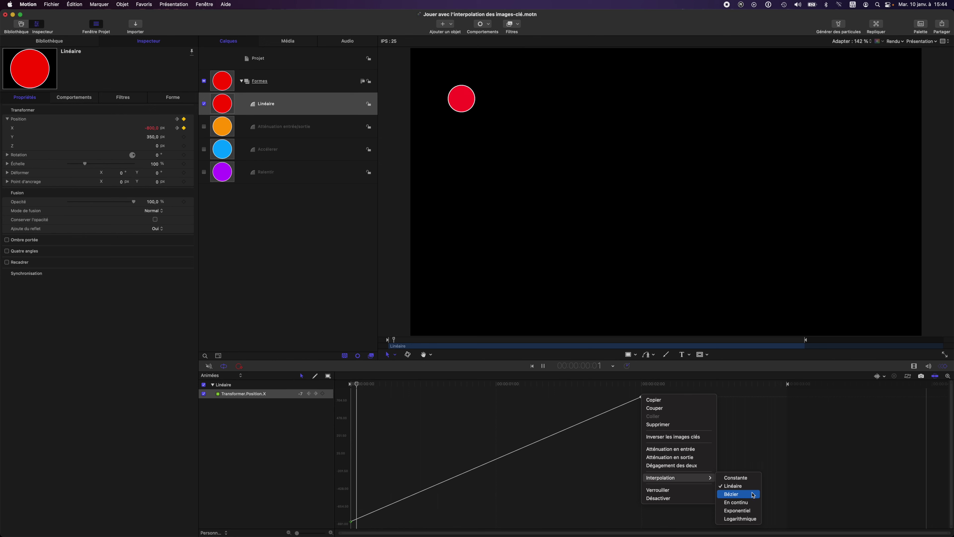
pyautogui.click(752, 493)
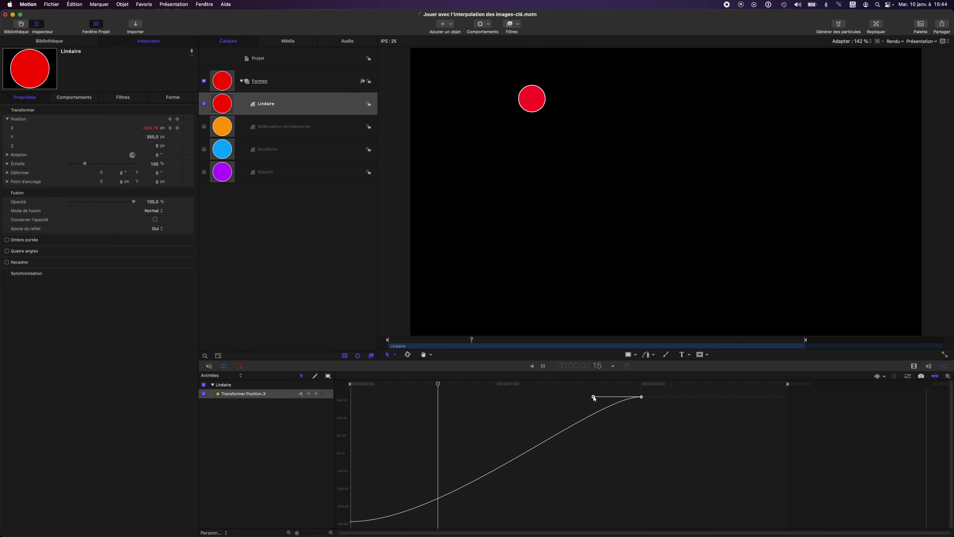
pyautogui.moveTo(594, 398); pyautogui.dragTo(573, 437)
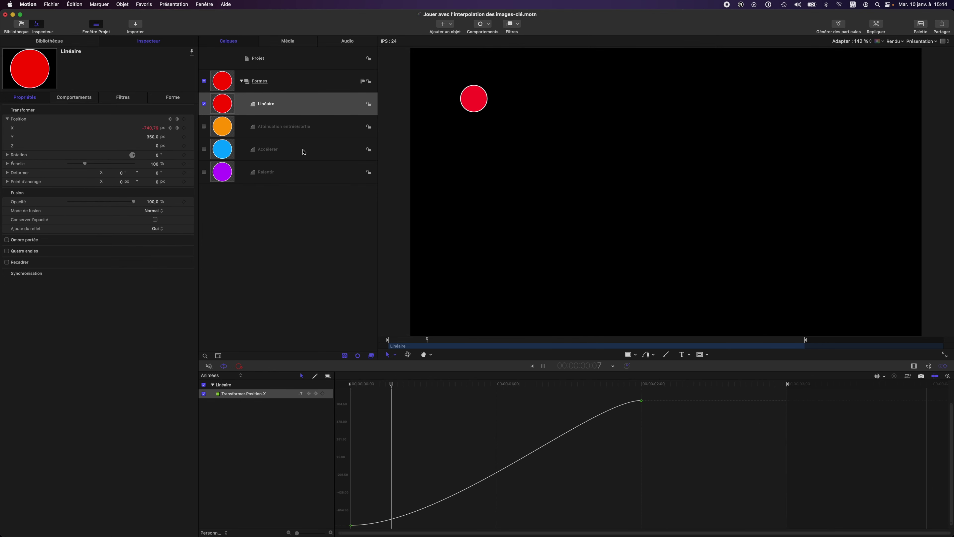
# Show only the Atténuation entrée/sortie circle and lengthen the Bézier handle of its last Position.X keyframe
pyautogui.click(202, 105)
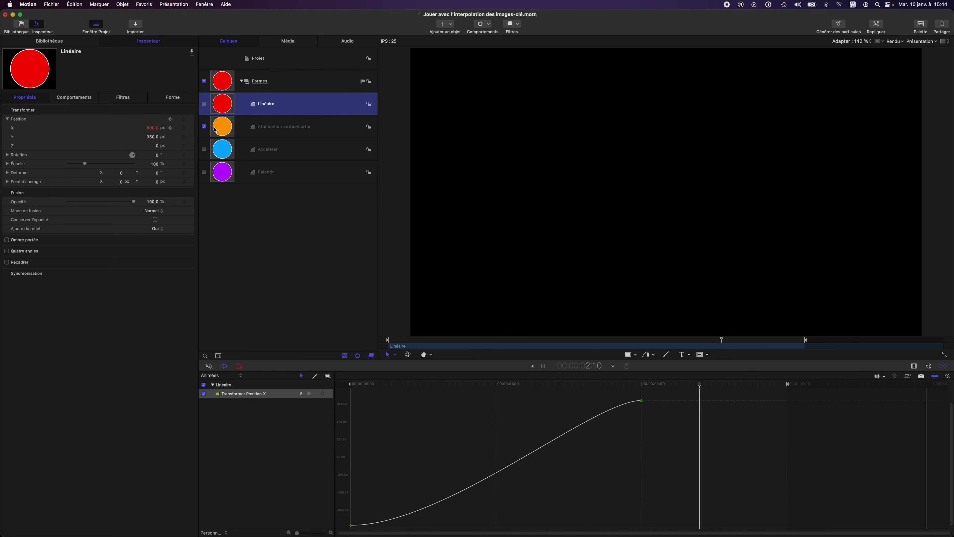
pyautogui.click(274, 130)
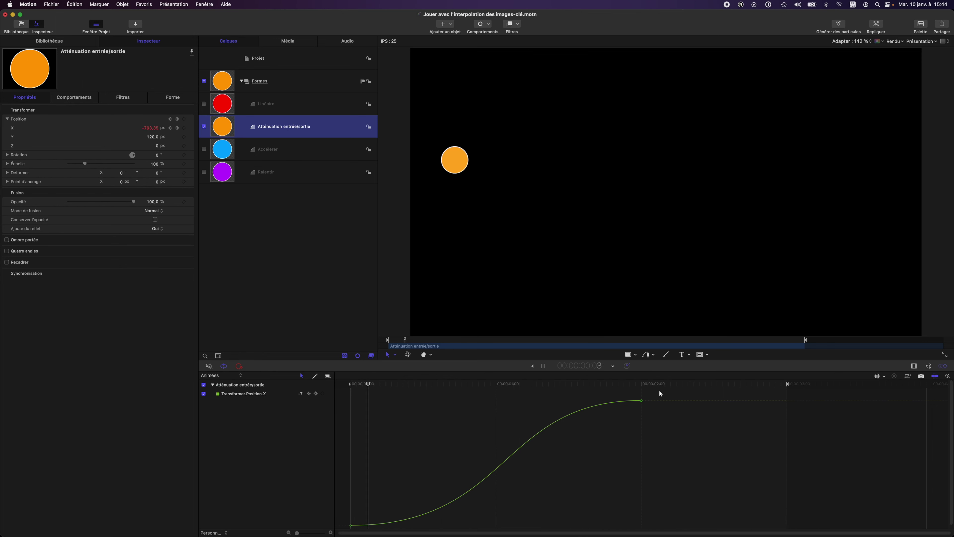
pyautogui.click(649, 406)
pyautogui.moveTo(649, 406); pyautogui.dragTo(627, 413)
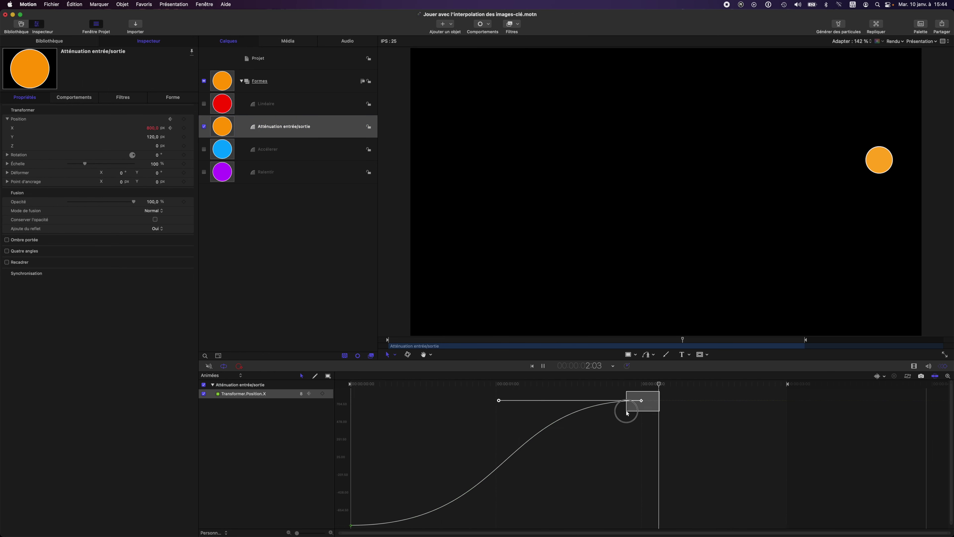
pyautogui.moveTo(499, 400); pyautogui.dragTo(466, 402)
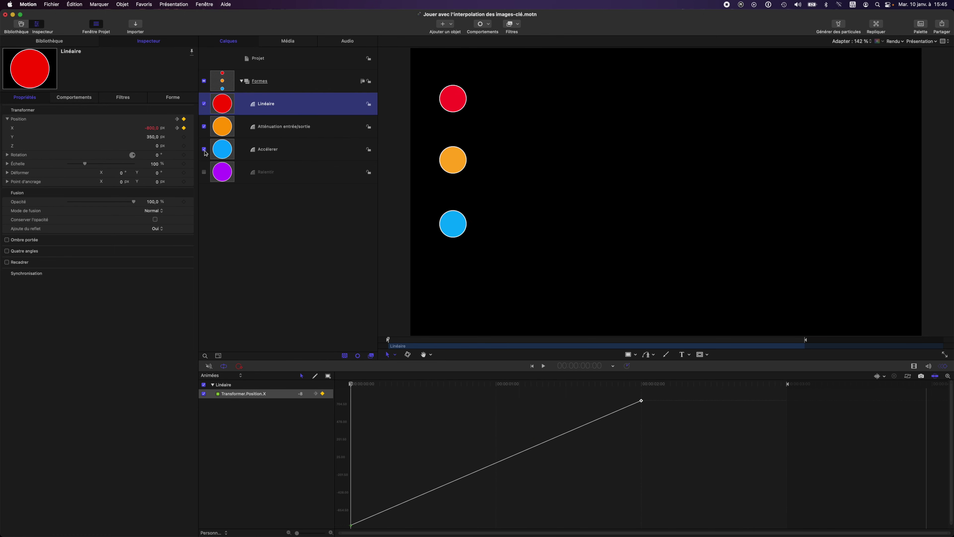
# Examine the Accélerer circle's Position.X curve and play the animation from the start
pyautogui.click(290, 155)
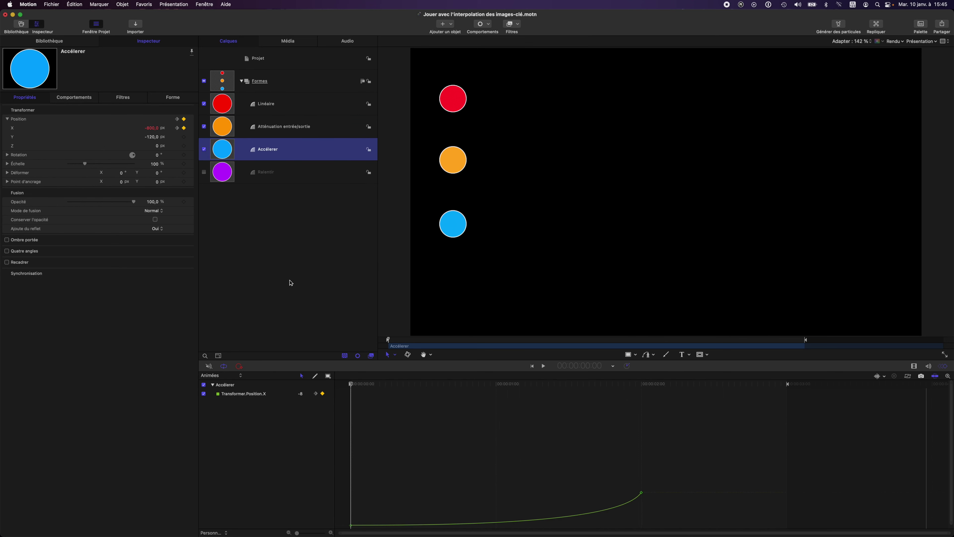
pyautogui.moveTo(352, 386)
pyautogui.mouseDown()
pyautogui.moveTo(621, 392)
pyautogui.moveTo(352, 391)
pyautogui.mouseUp()
pyautogui.press('space')
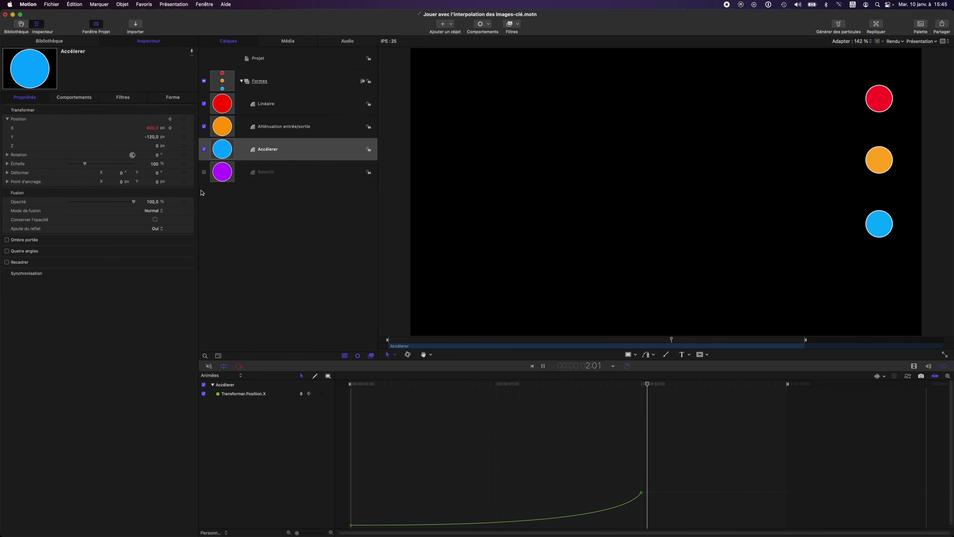
# Show the Ralentir circle and compare the Position.X curves of all four circles together before stopping playback
pyautogui.click(203, 172)
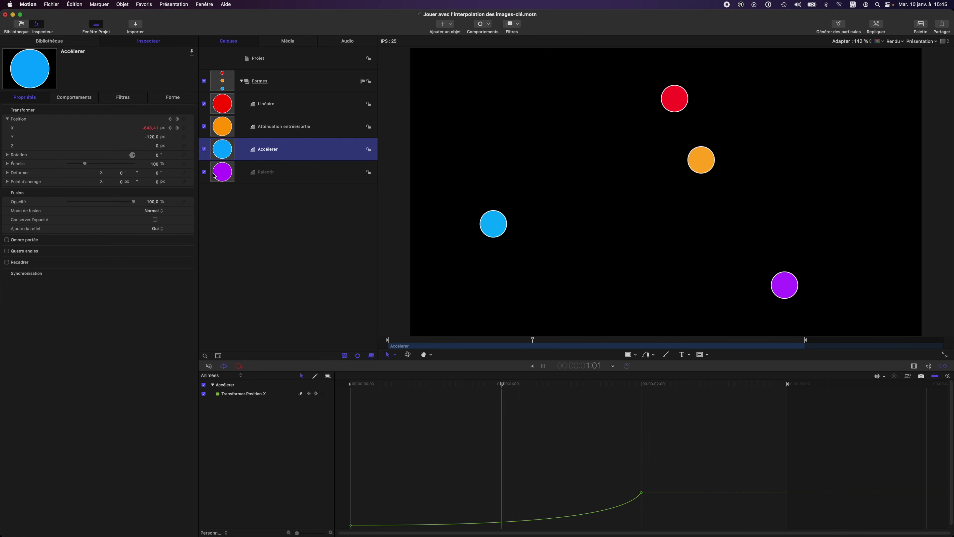
pyautogui.click(271, 176)
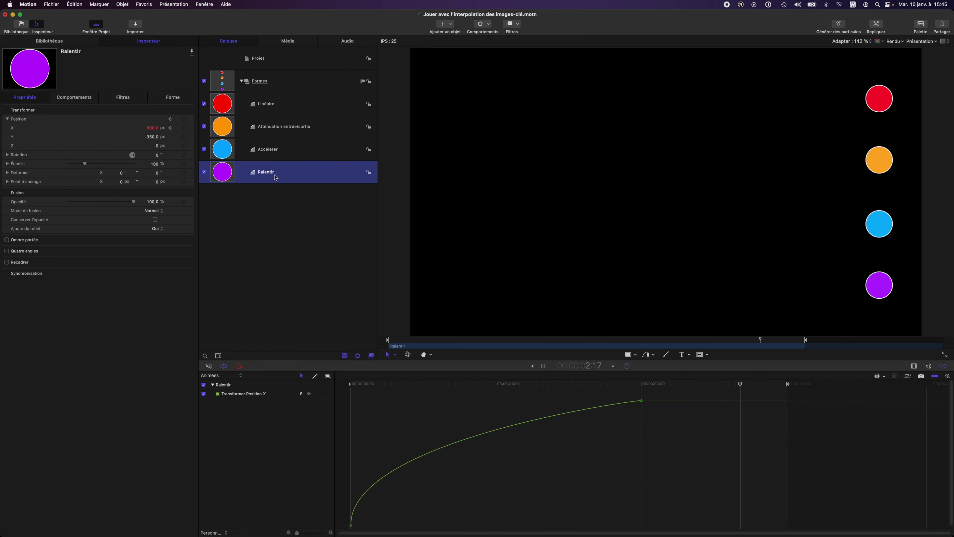
pyautogui.keyDown('shift'); pyautogui.click(280, 107); pyautogui.keyUp('shift')
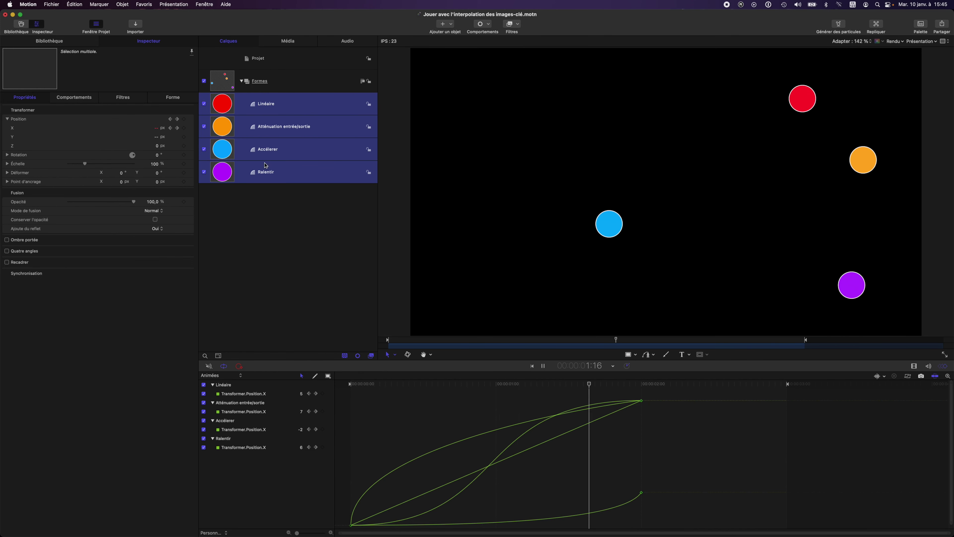
pyautogui.click(271, 283)
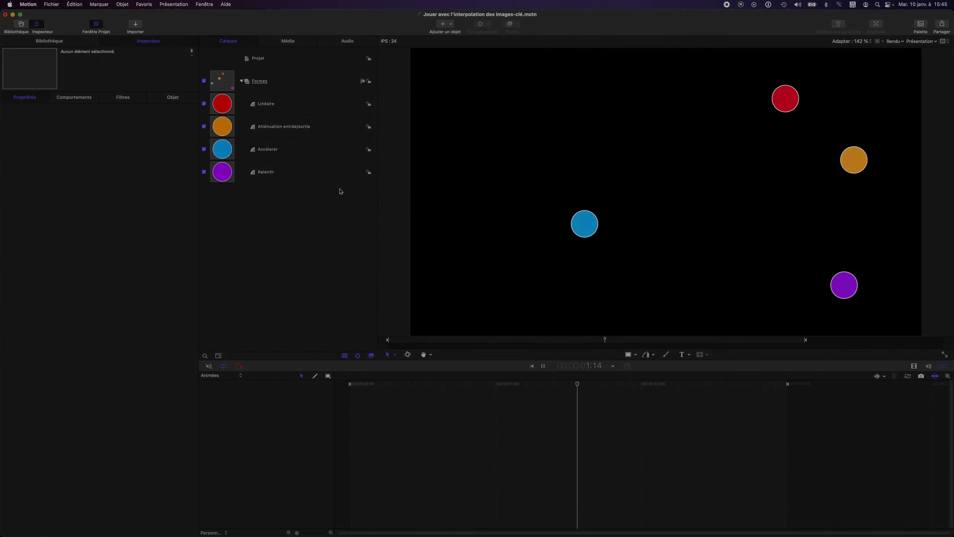
pyautogui.press('space')
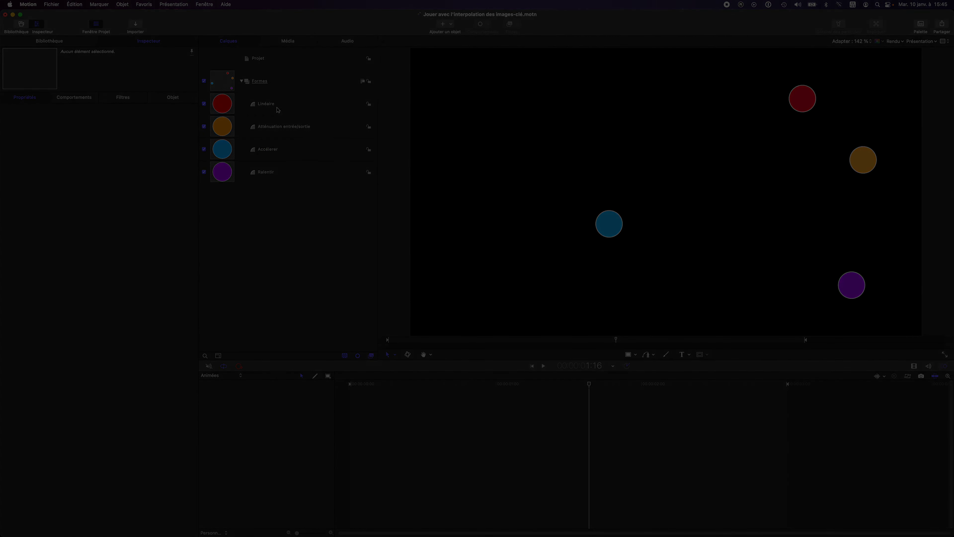